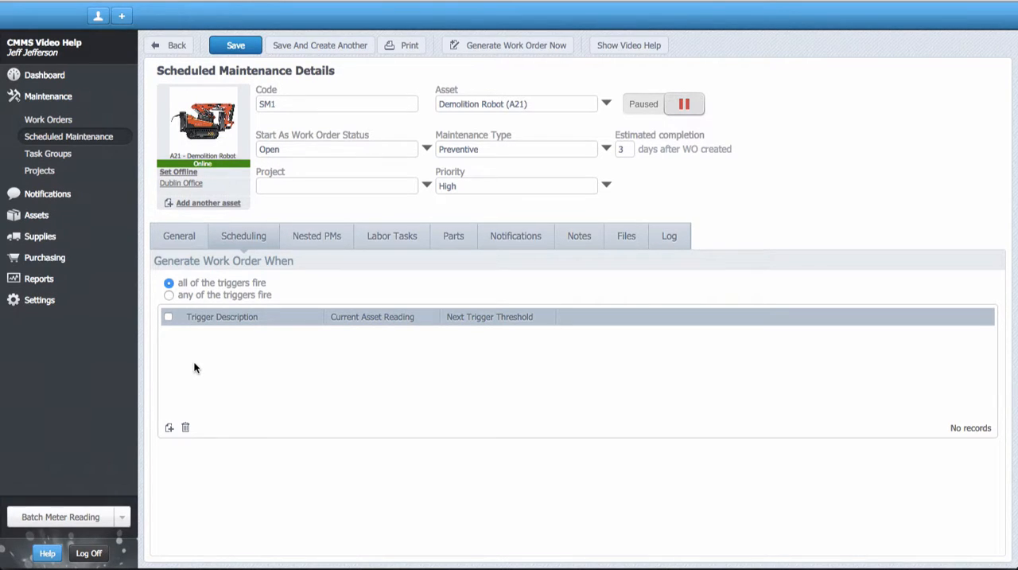
Step: Generate work orders when any of the triggers fire, and add a daily time schedule trigger that repeats every 17 days
{"action": "left_click", "coordinate": [168, 294]}
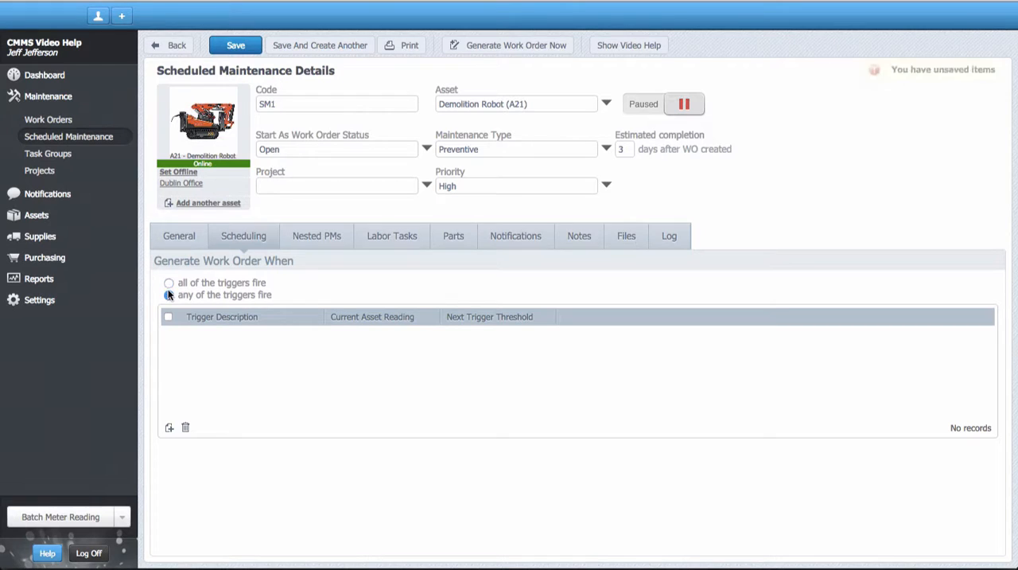
{"action": "left_click", "coordinate": [169, 428]}
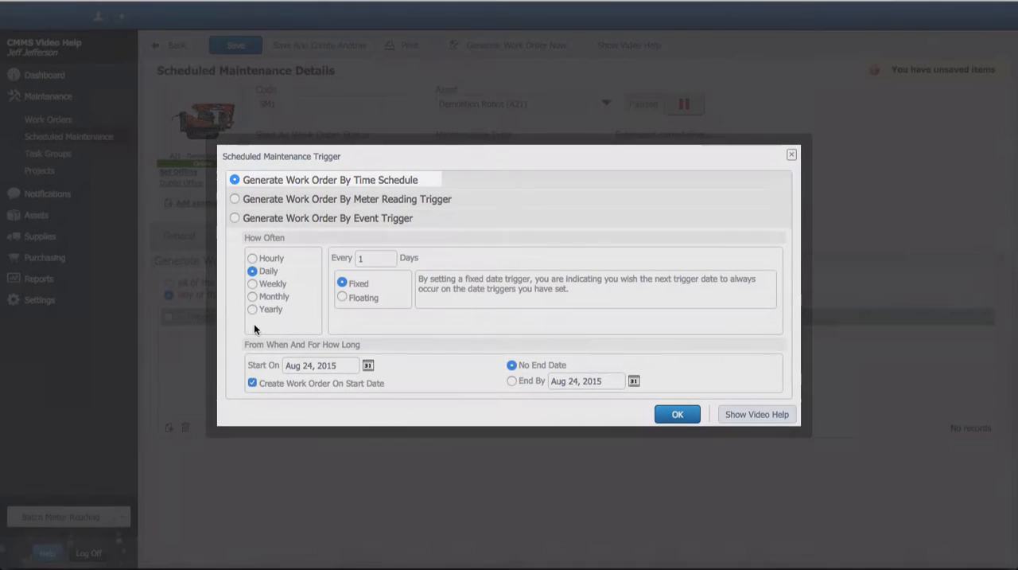
{"action": "left_click", "coordinate": [376, 261]}
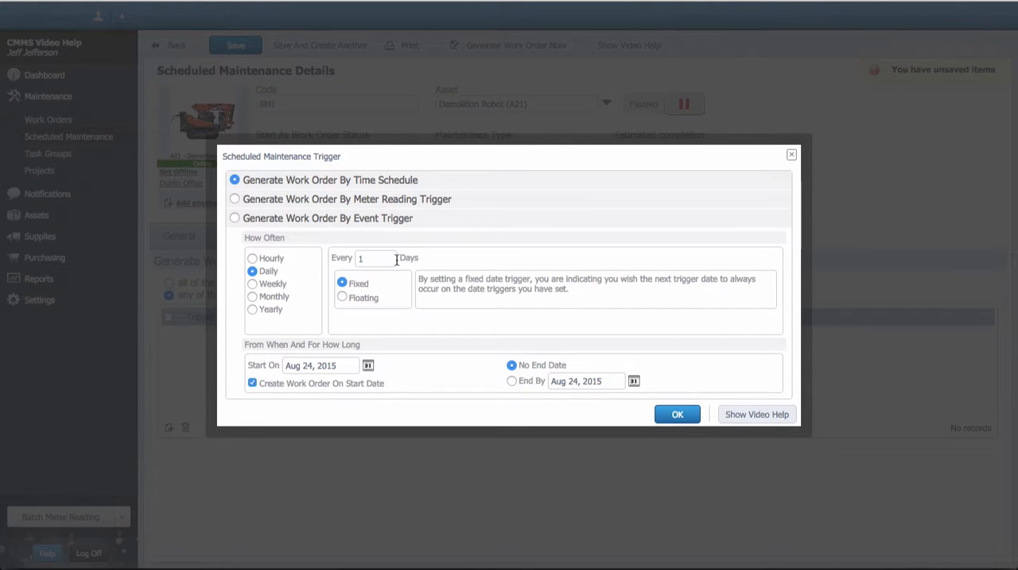
{"action": "type", "text": "7"}
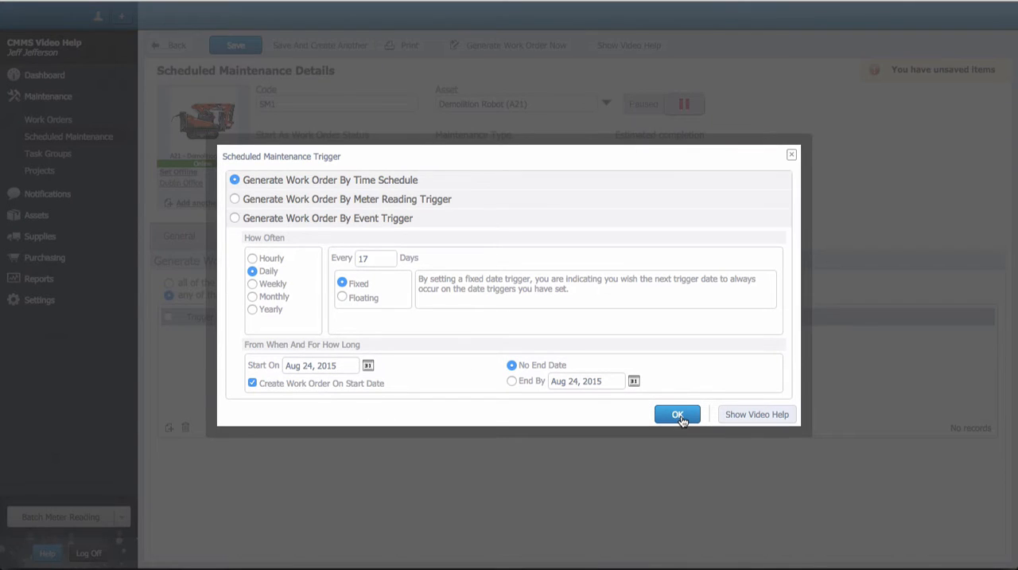
{"action": "left_click", "coordinate": [678, 415]}
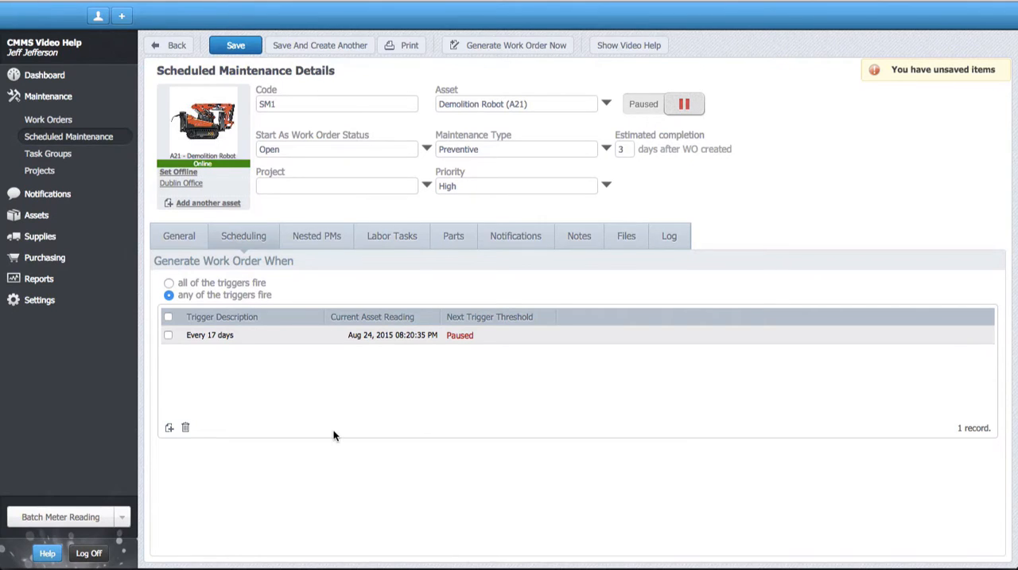
Step: Start a new meter reading trigger that fires every 400 ProductionHours (ph)
{"action": "left_click", "coordinate": [168, 429]}
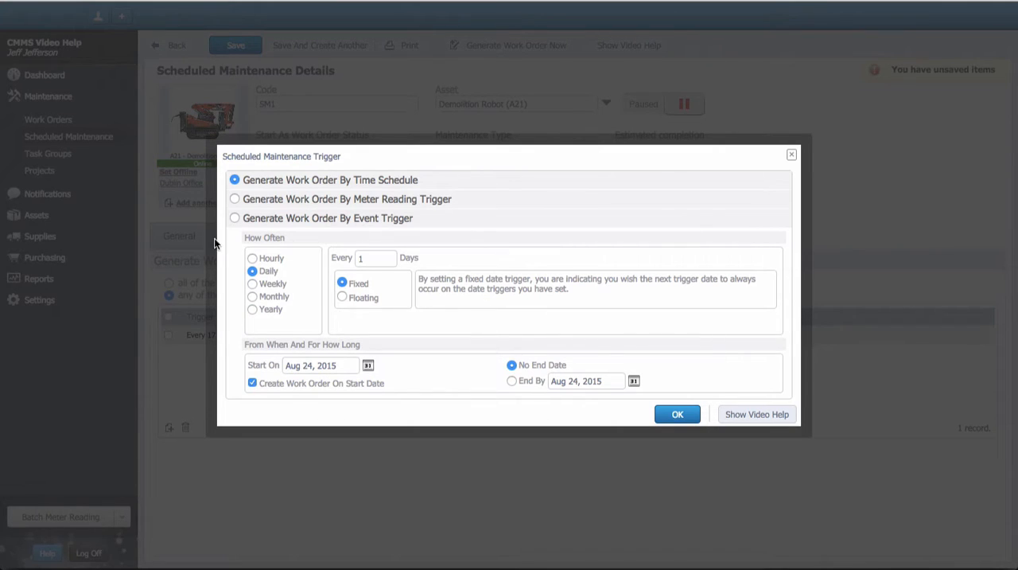
{"action": "left_click", "coordinate": [234, 199]}
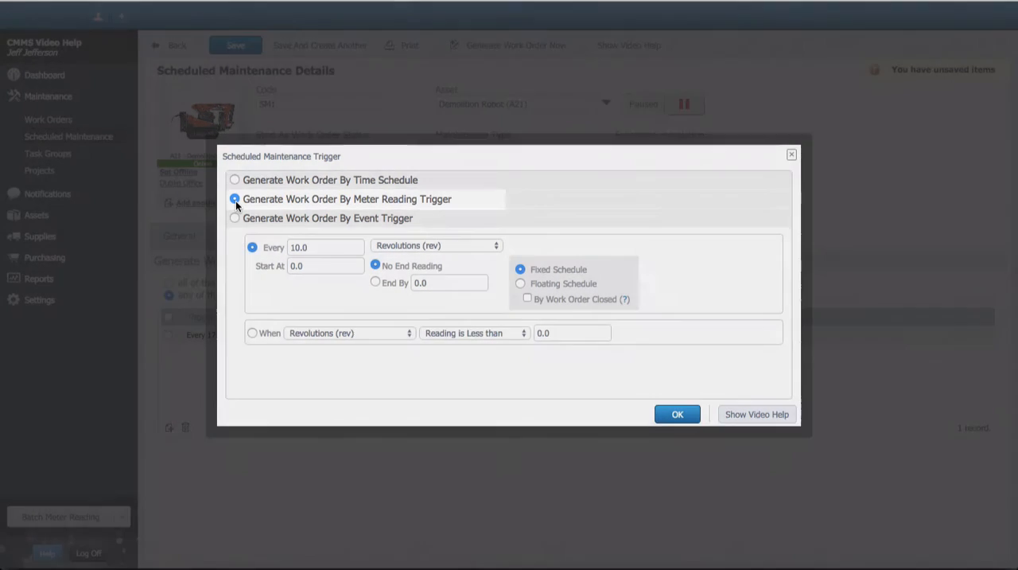
{"action": "double_click", "coordinate": [329, 247]}
{"action": "type", "text": "400"}
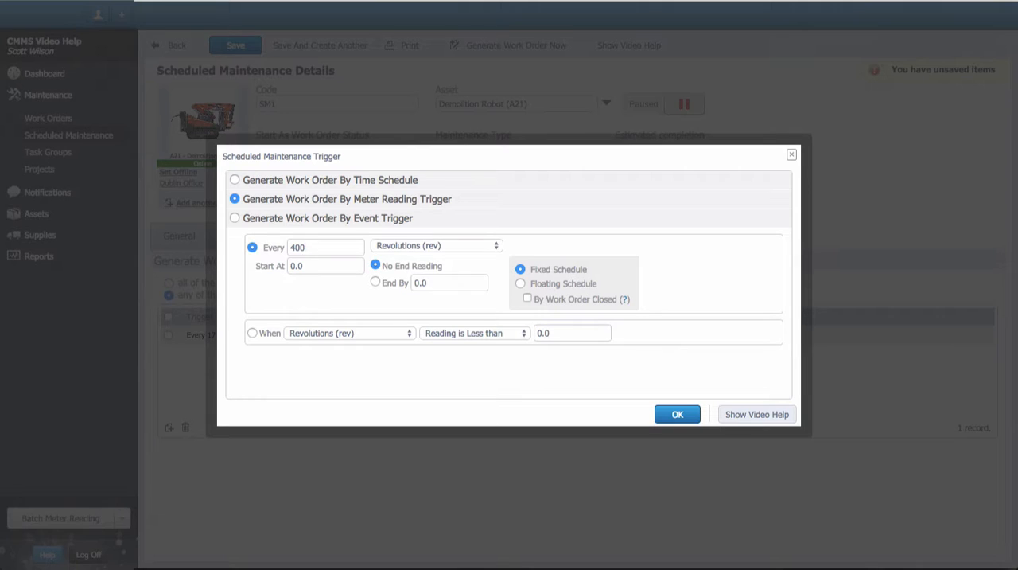
{"action": "left_click", "coordinate": [401, 246]}
{"action": "left_click", "coordinate": [400, 234]}
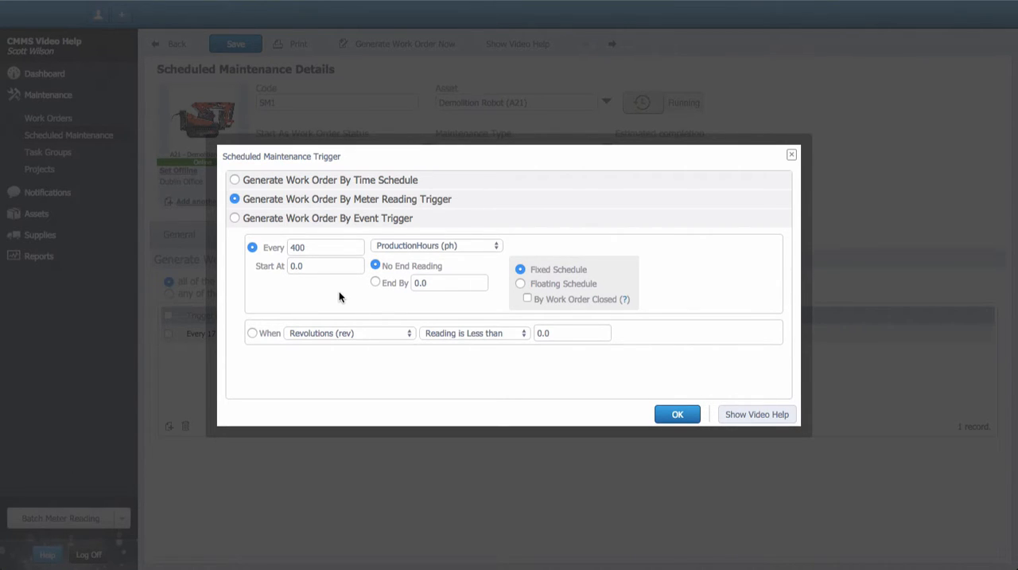
Step: Set the meter trigger to start at 200 and end by 20000, on a floating schedule by work order closed
{"action": "double_click", "coordinate": [331, 266]}
{"action": "type", "text": "200"}
{"action": "left_click", "coordinate": [377, 282]}
{"action": "left_click", "coordinate": [454, 288]}
{"action": "type", "text": "20000"}
{"action": "left_click", "coordinate": [520, 284]}
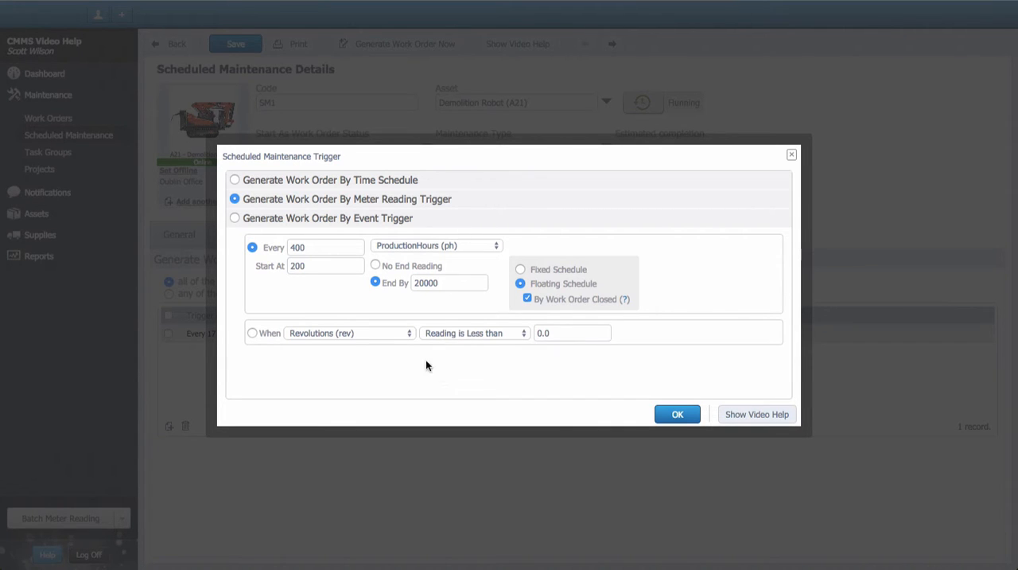
Step: Fill in the meter trigger's When condition as Fahrenheit (F) reading greater than 140, and accept the trigger
{"action": "left_click", "coordinate": [407, 332]}
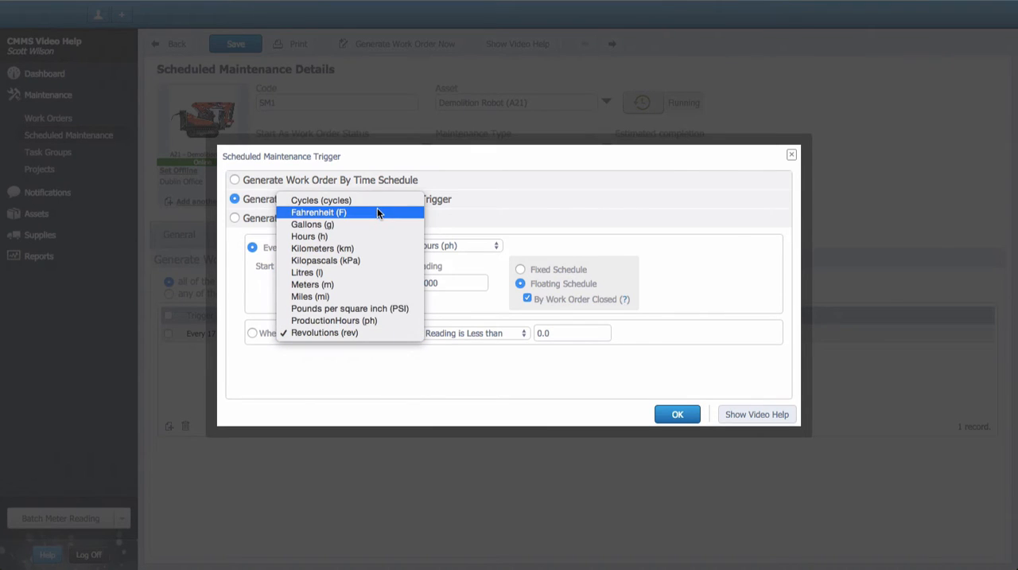
{"action": "key", "text": "Escape"}
{"action": "left_click", "coordinate": [443, 338]}
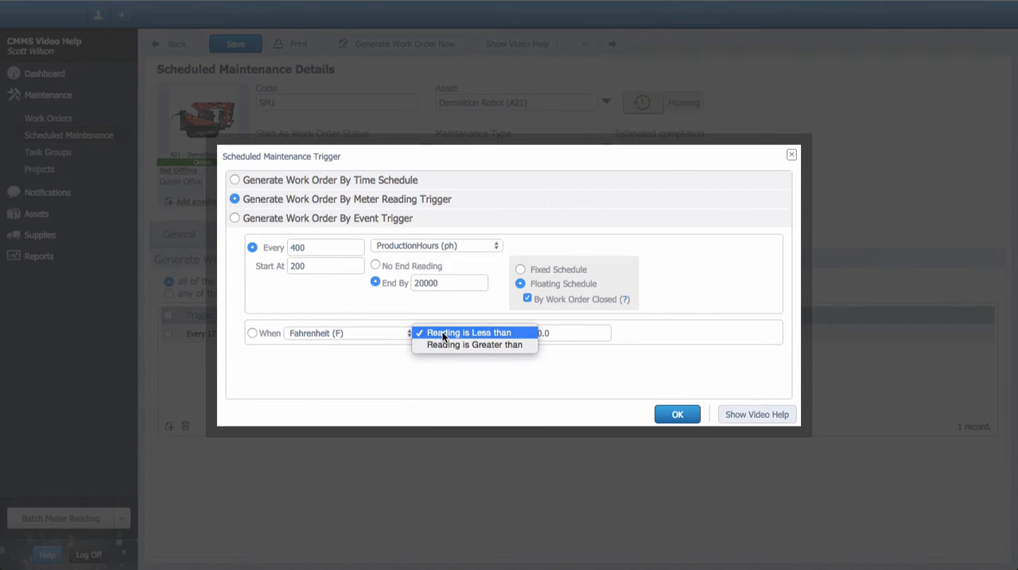
{"action": "left_click", "coordinate": [443, 344]}
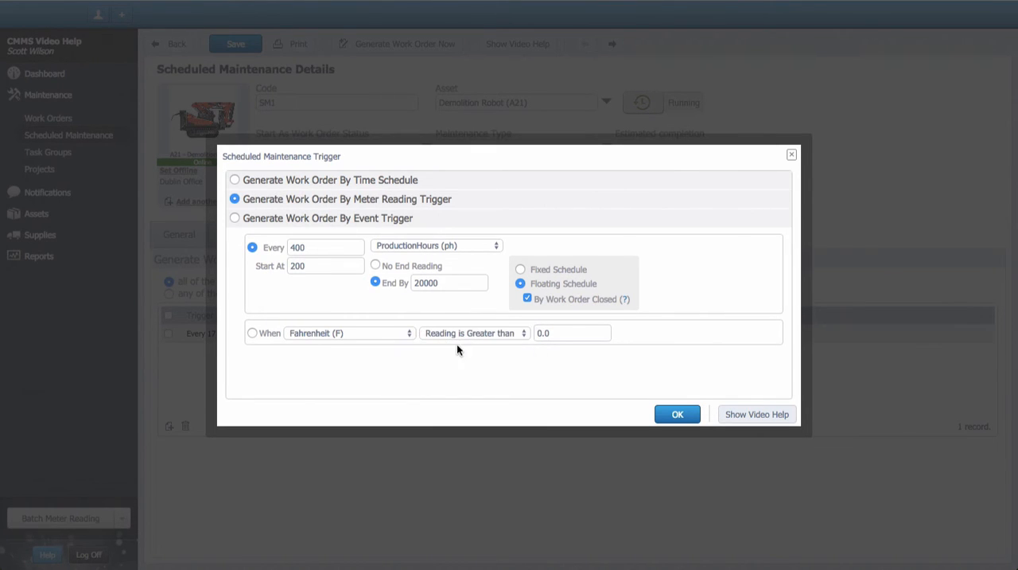
{"action": "double_click", "coordinate": [552, 333]}
{"action": "type", "text": "140"}
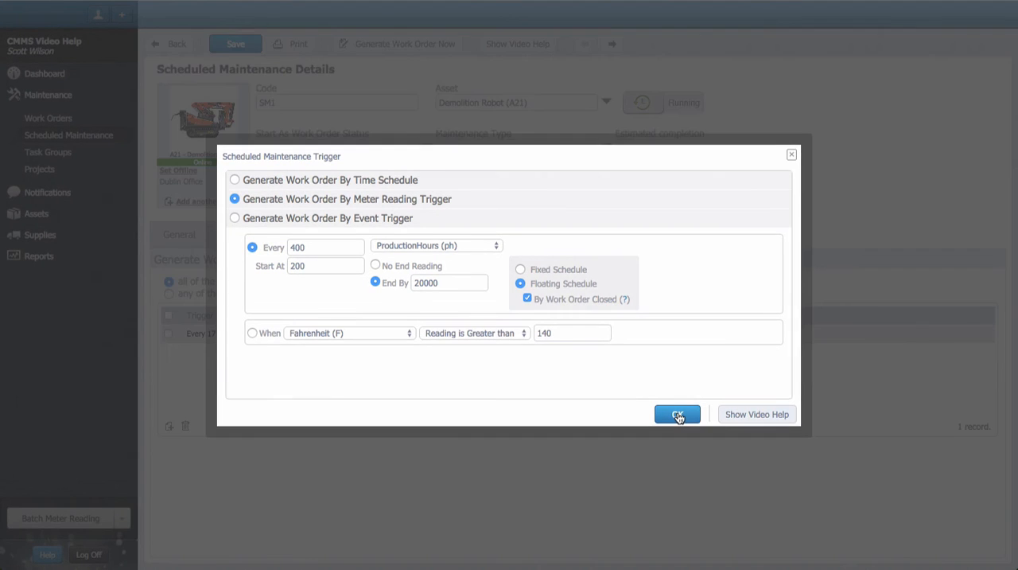
{"action": "left_click", "coordinate": [677, 416]}
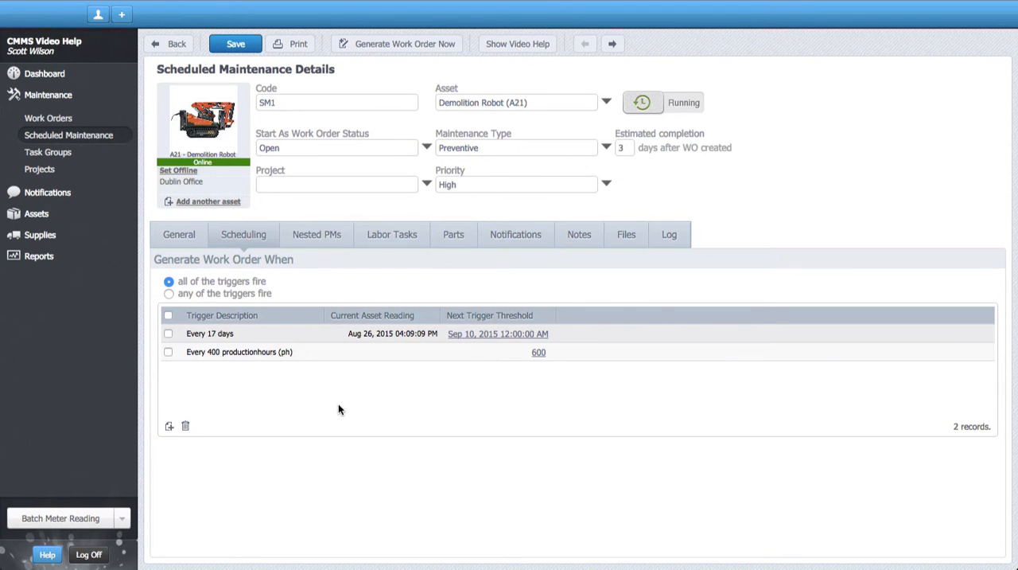
Step: Add an event trigger that generates a work order on every occurrence of AE1 - Vibration Alert
{"action": "left_click", "coordinate": [169, 426]}
{"action": "left_click", "coordinate": [180, 453]}
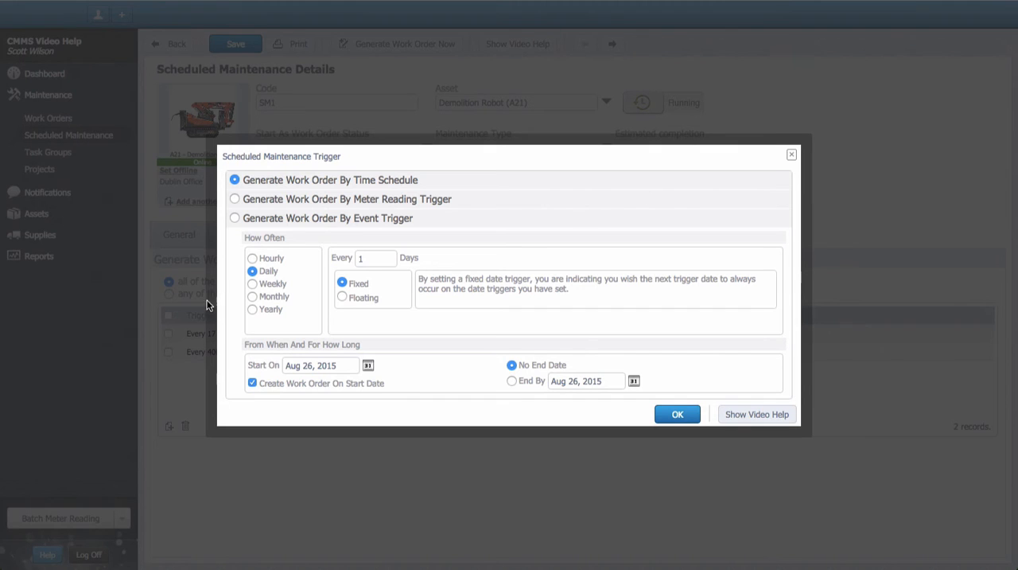
{"action": "left_click", "coordinate": [235, 218]}
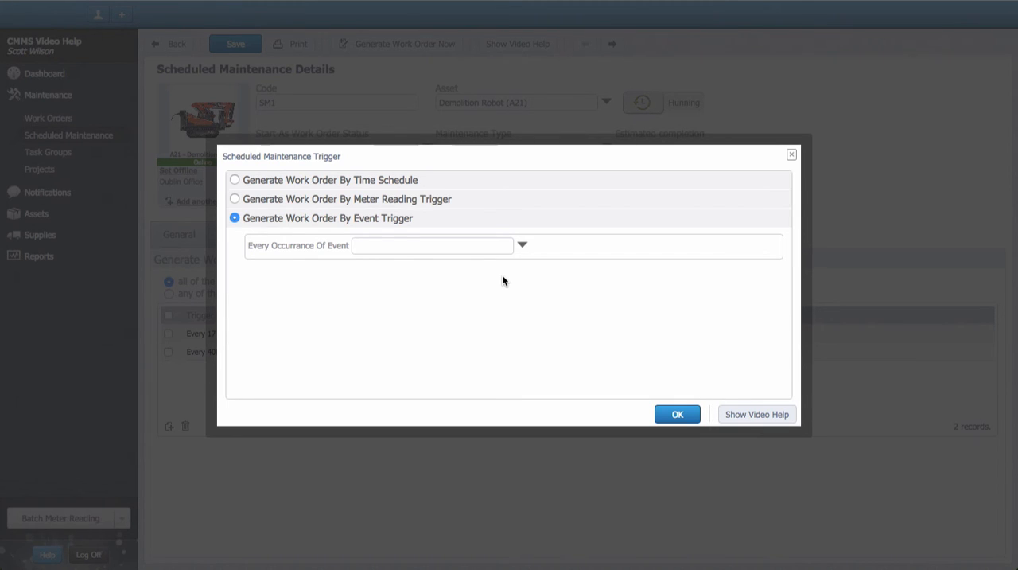
{"action": "left_click", "coordinate": [522, 245]}
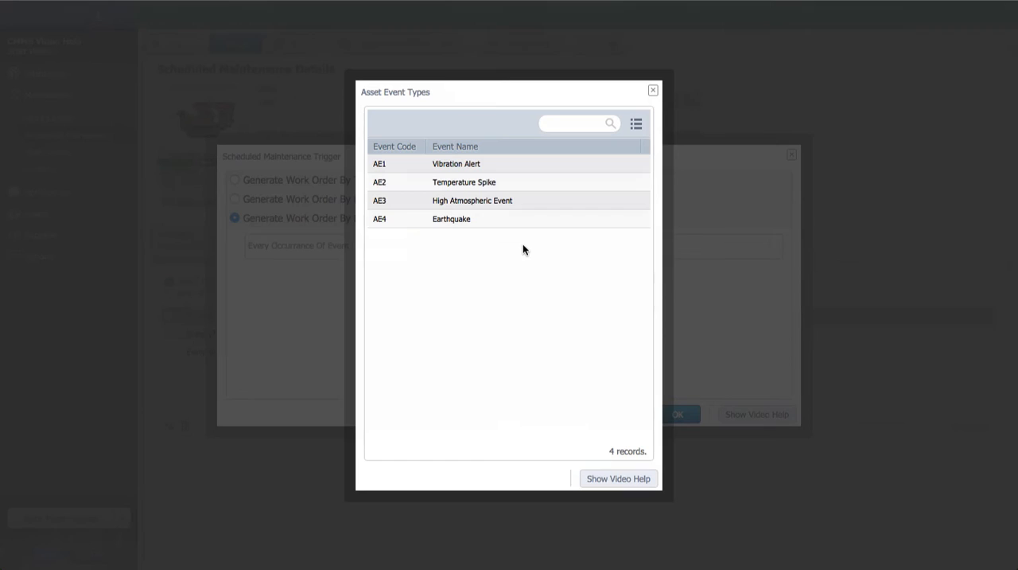
{"action": "double_click", "coordinate": [518, 165]}
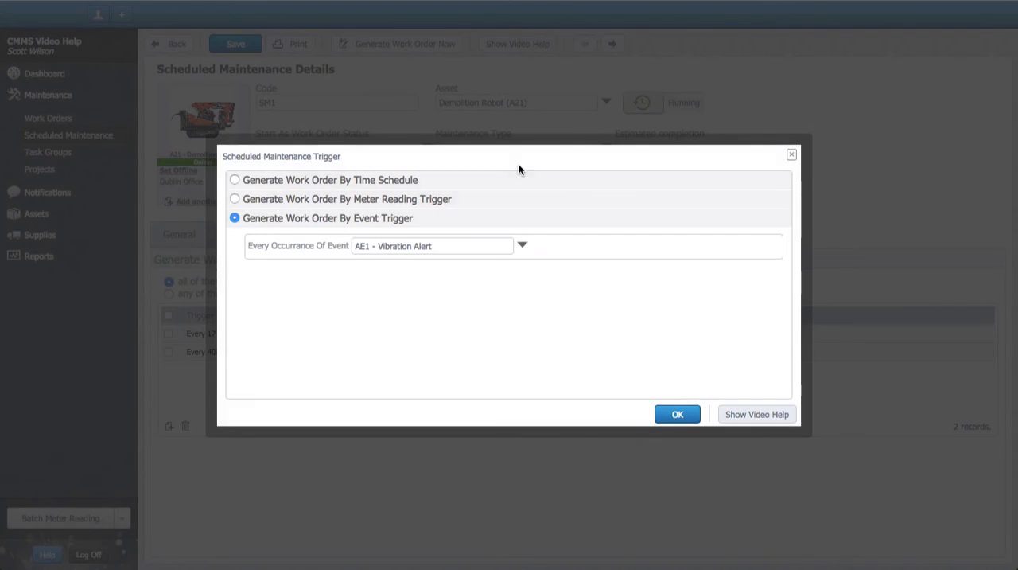
{"action": "left_click", "coordinate": [675, 415]}
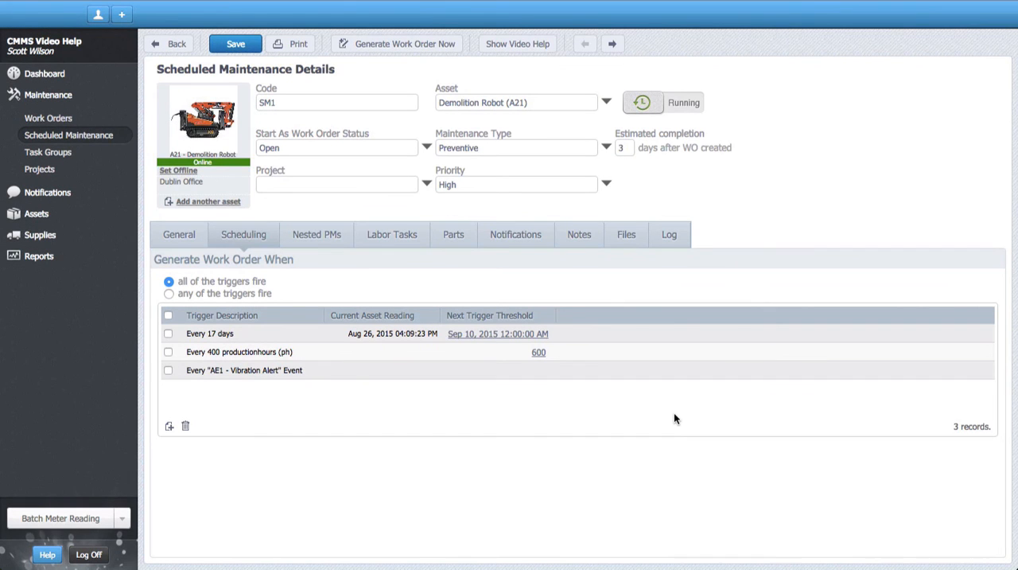